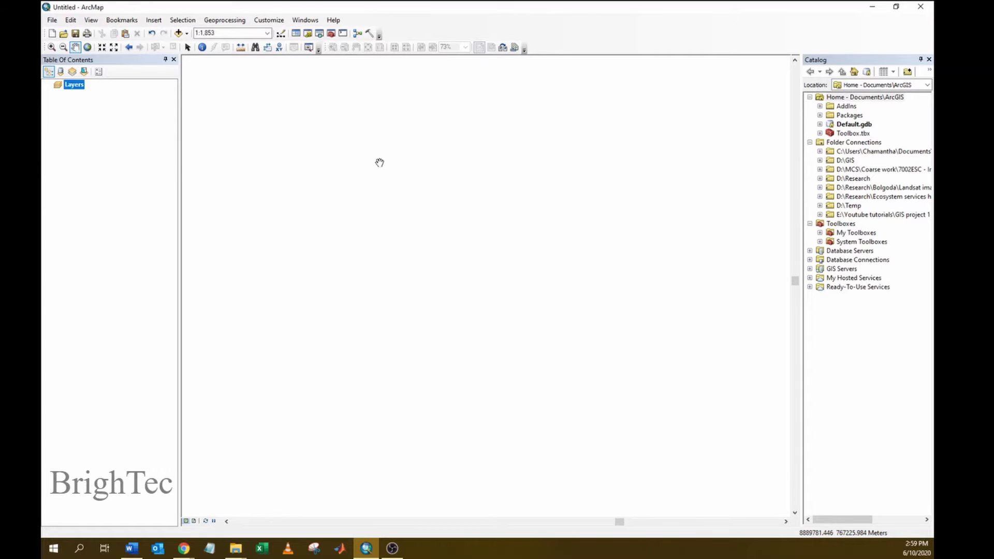
Open the gallery of ArcGIS Online basemaps for the empty map
click(186, 34)
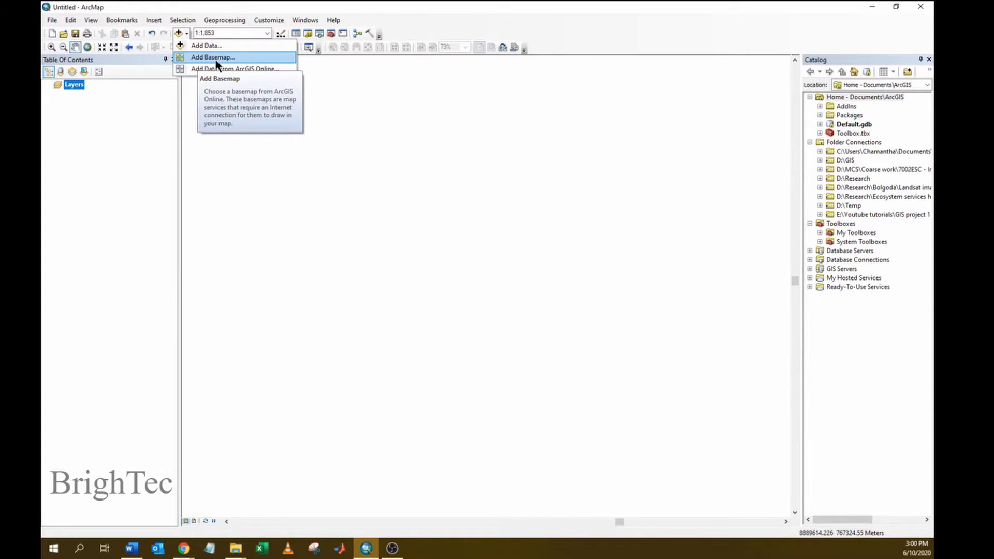
click(174, 7)
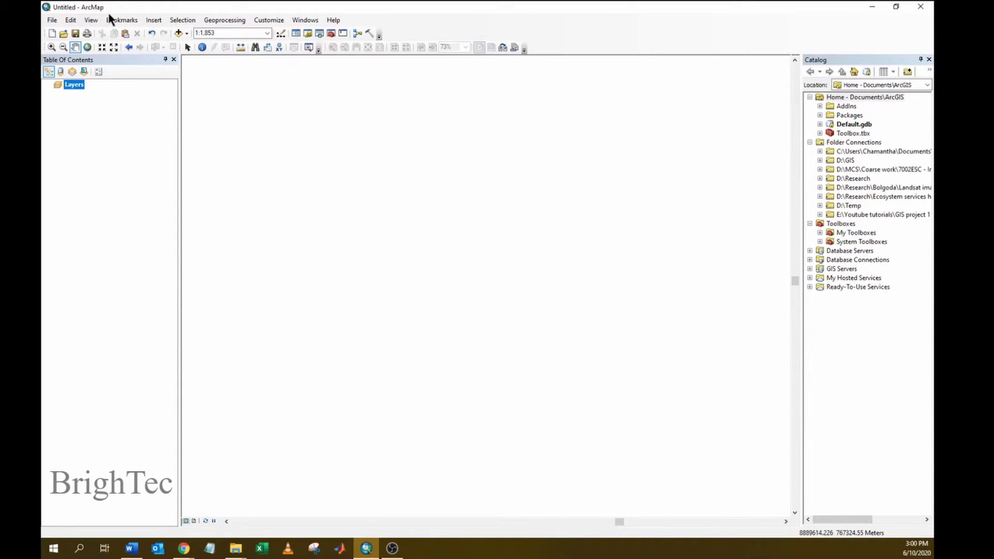
click(54, 20)
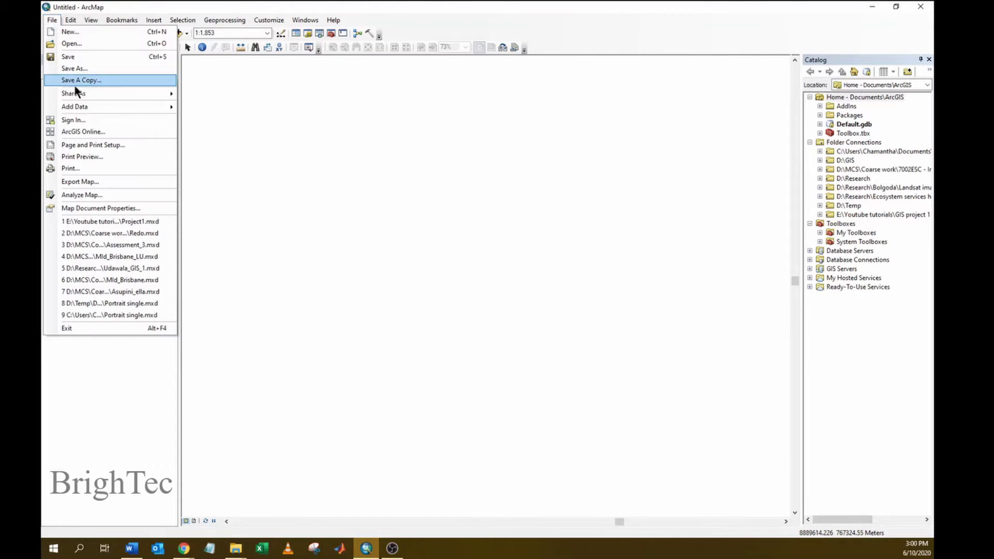
mouse_move(80, 106)
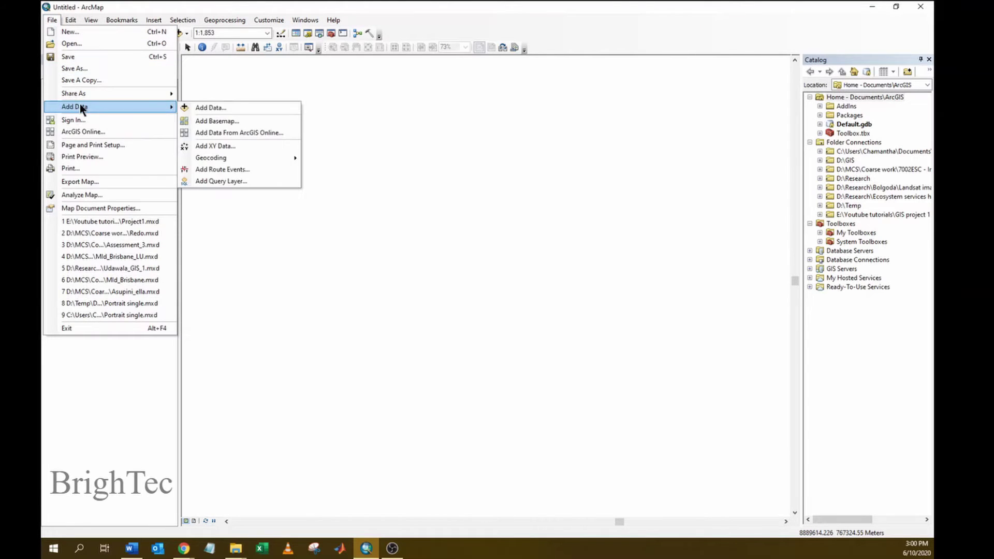
click(221, 124)
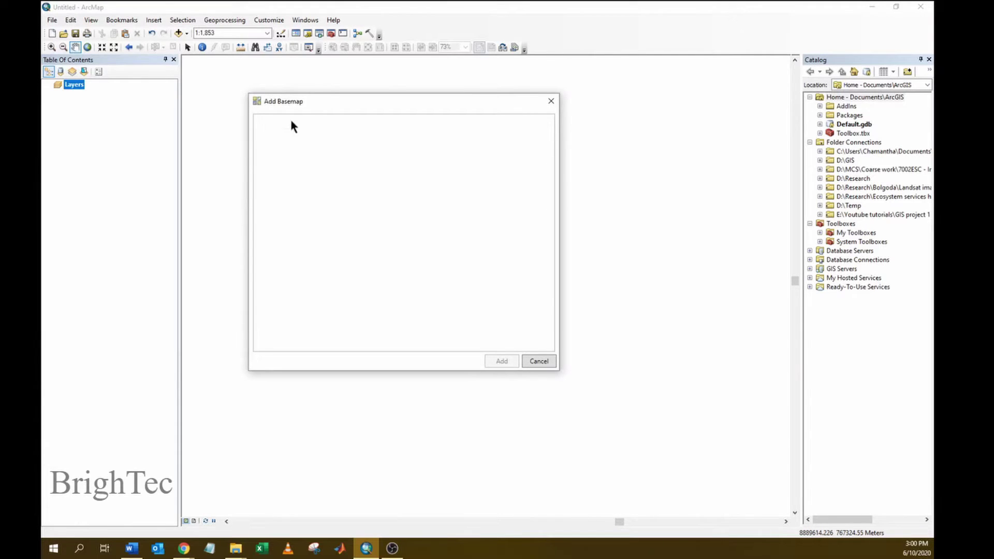
drag(335, 101, 312, 94)
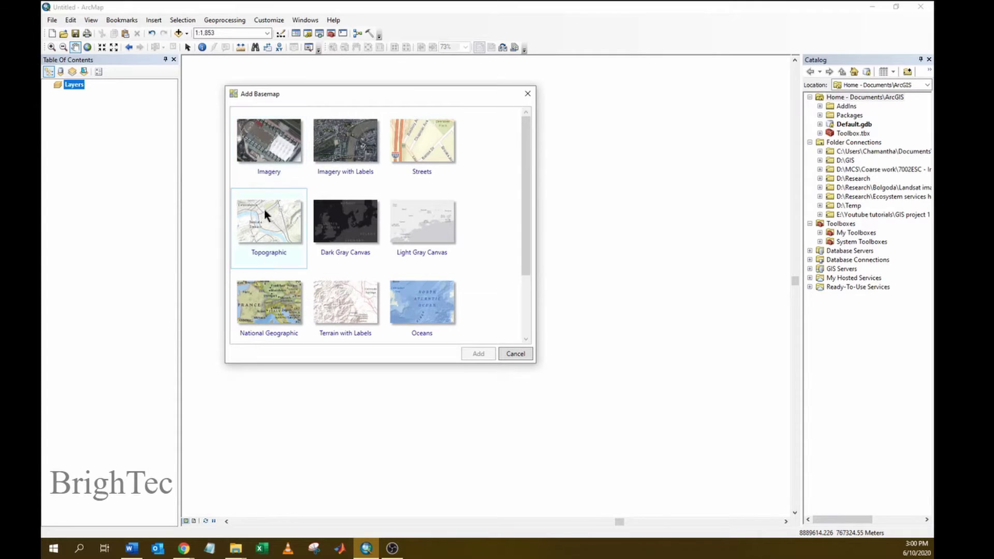
Look through the available basemaps and add the Imagery basemap to the map
mouse_move(524, 265)
mouse_down()
mouse_move(532, 332)
mouse_move(527, 254)
mouse_up()
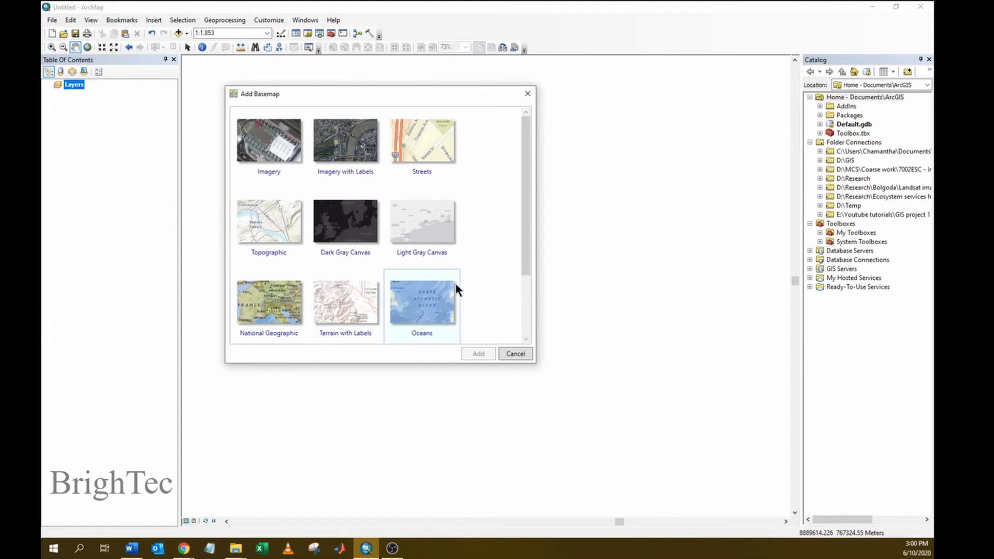
mouse_move(526, 248)
mouse_down()
mouse_move(526, 315)
mouse_move(523, 237)
mouse_up()
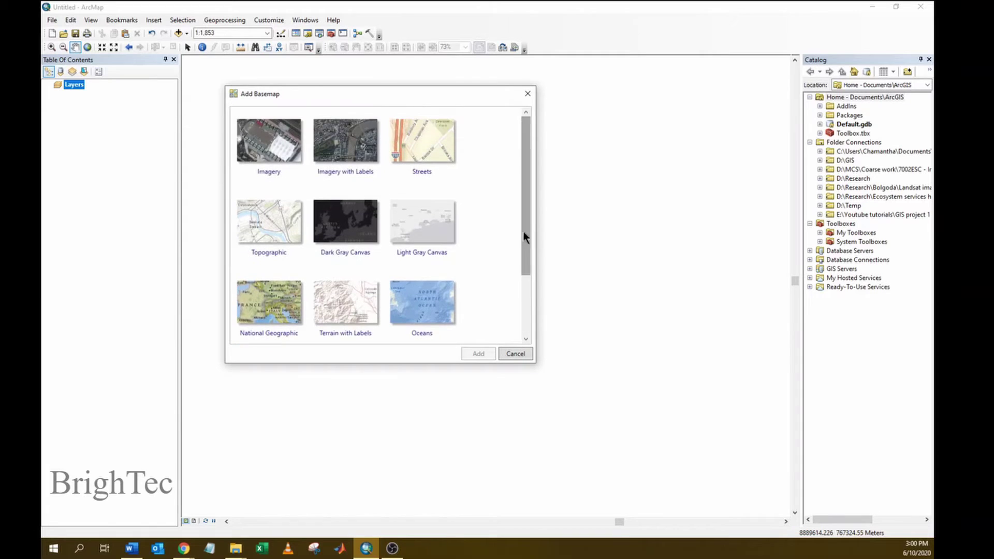
click(272, 173)
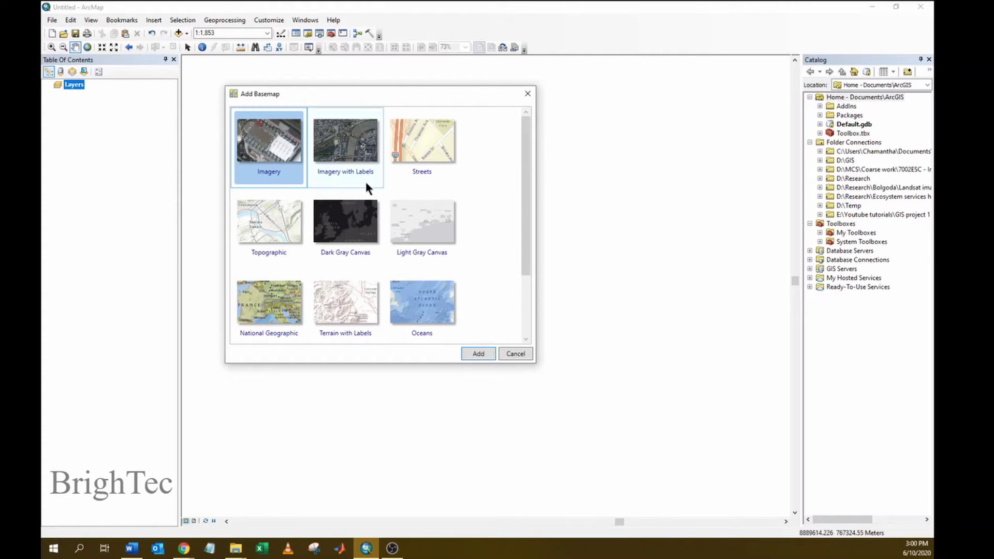
click(400, 175)
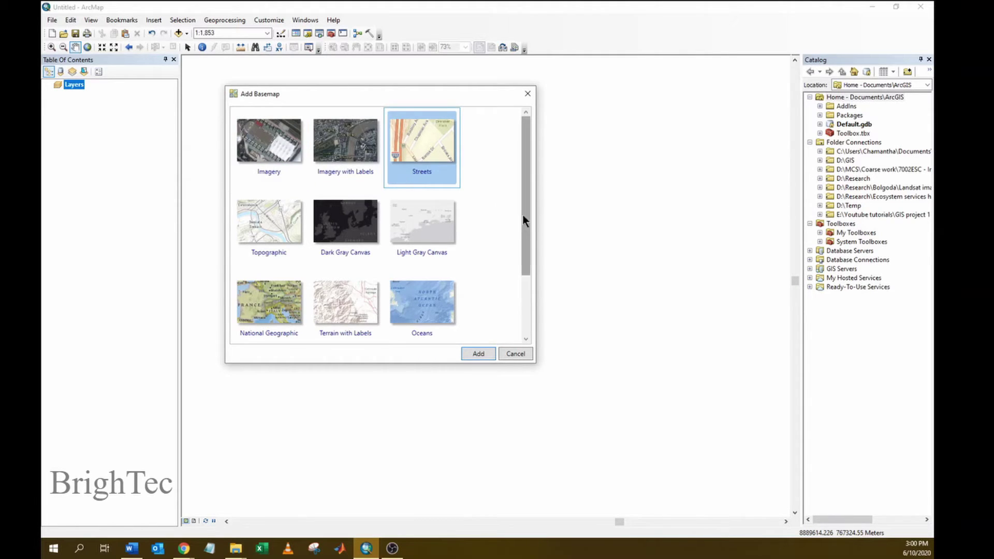
drag(526, 266, 526, 334)
click(277, 245)
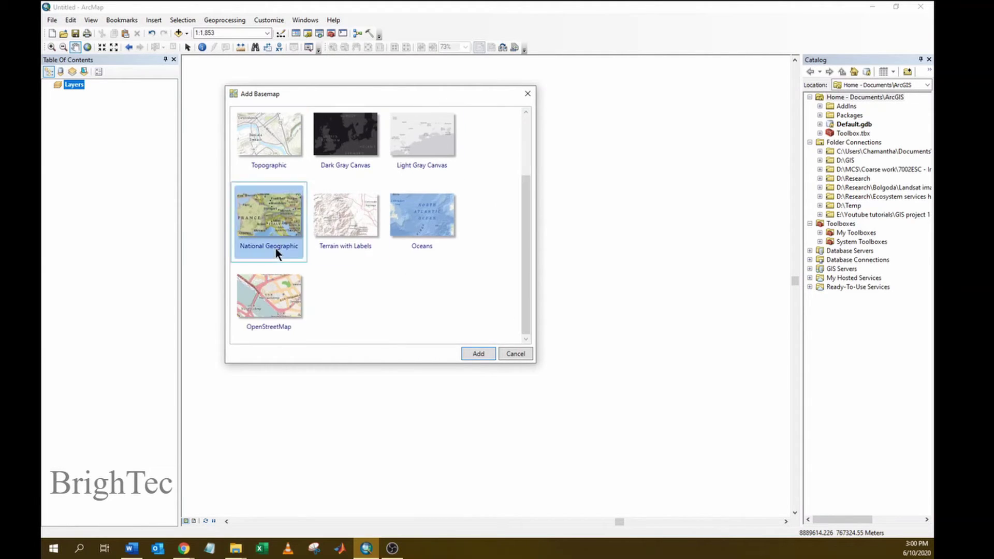
click(259, 327)
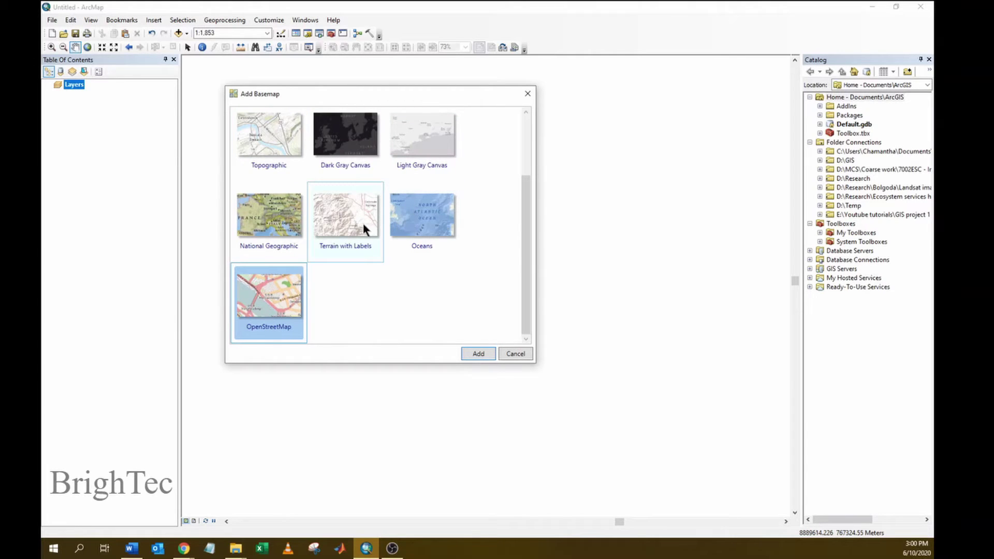
drag(527, 229, 531, 160)
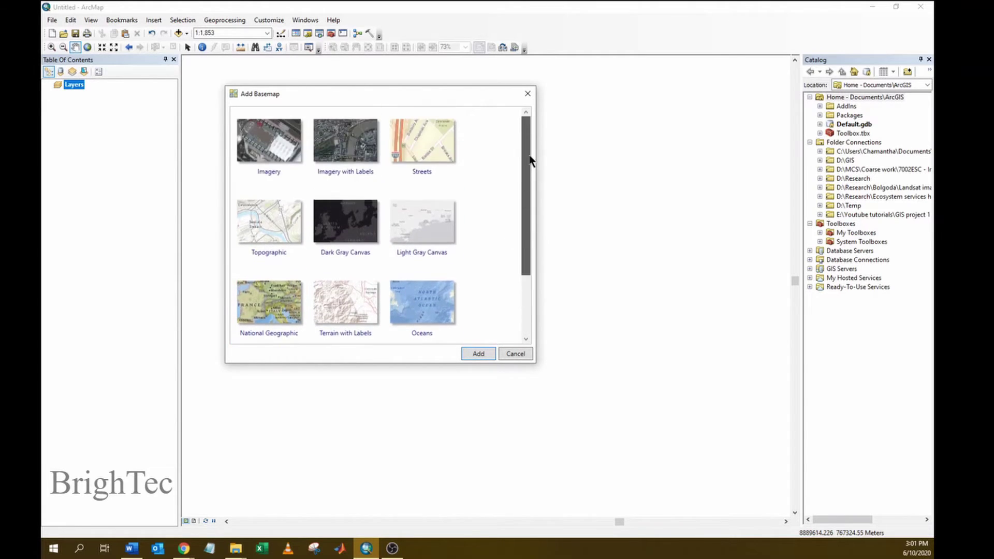
click(282, 176)
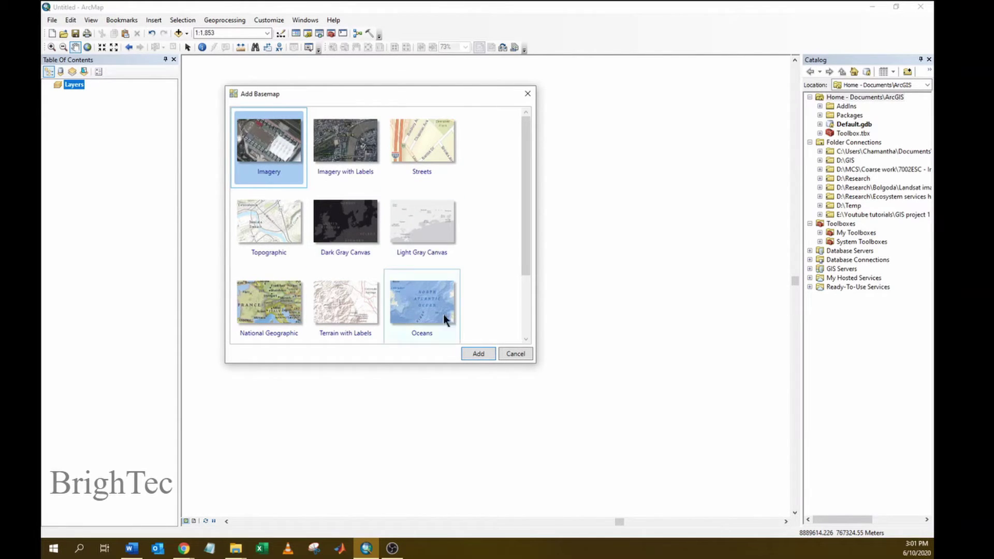
click(474, 353)
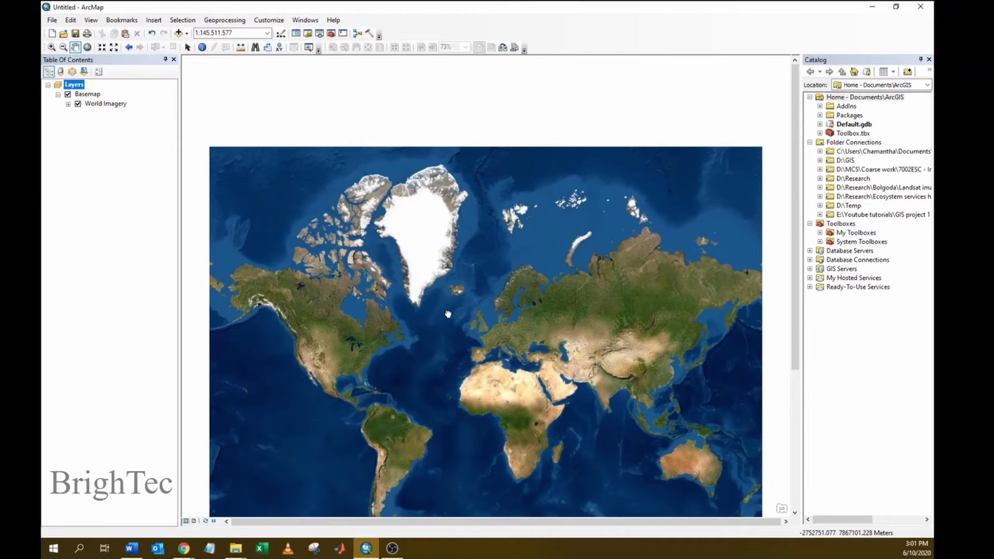
Zoom the map in from the world view to Sri Lanka's west coast, at a scale of about 1:650,000
drag(449, 317, 434, 244)
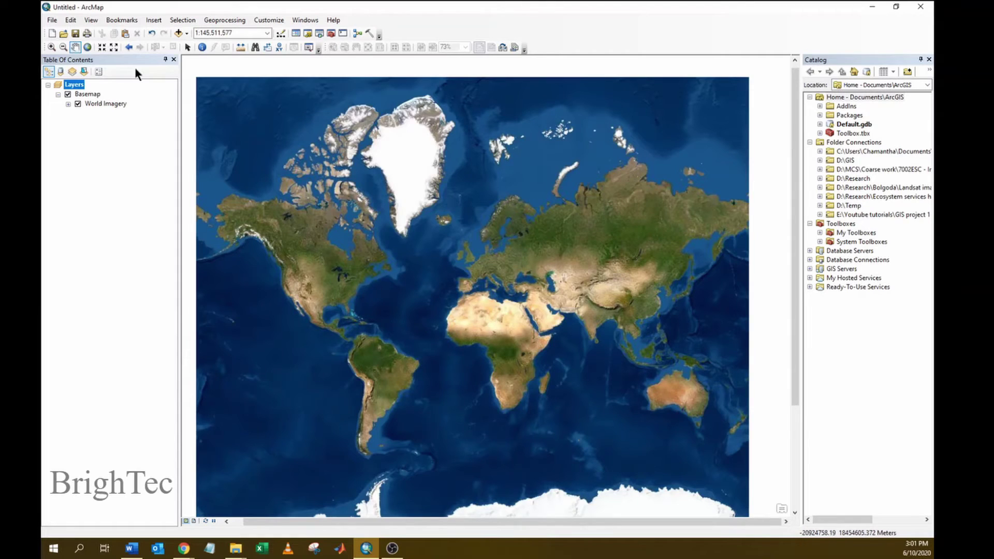
click(52, 46)
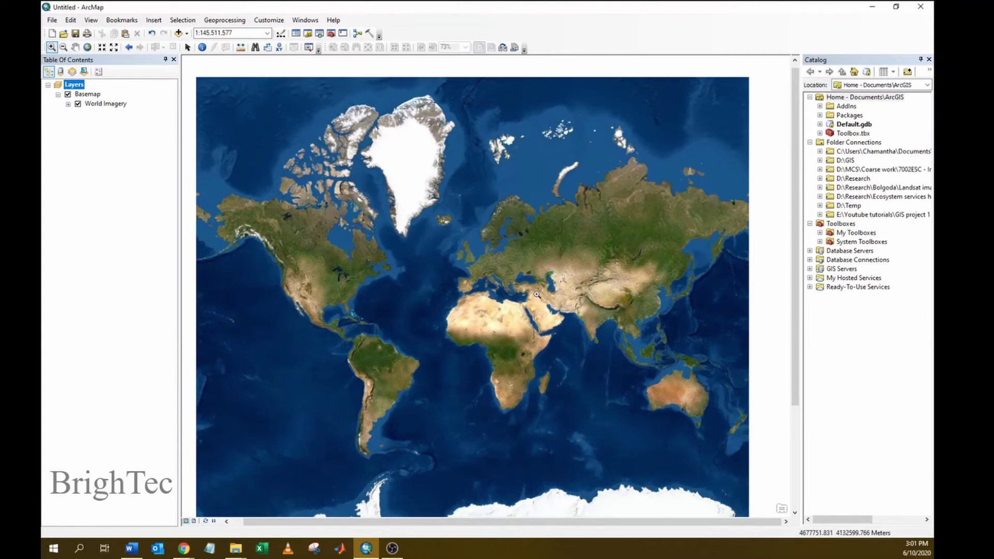
drag(543, 306, 660, 390)
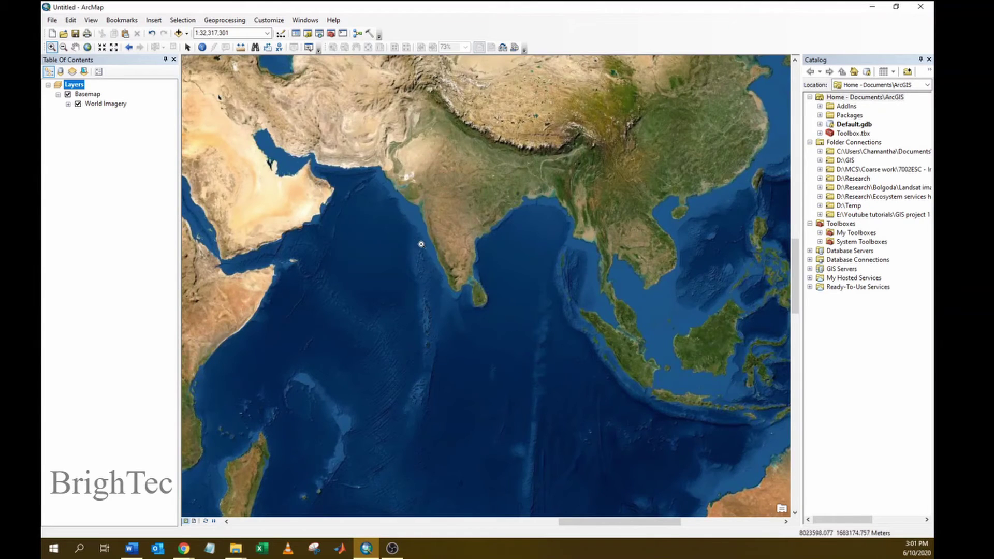
drag(427, 246, 518, 330)
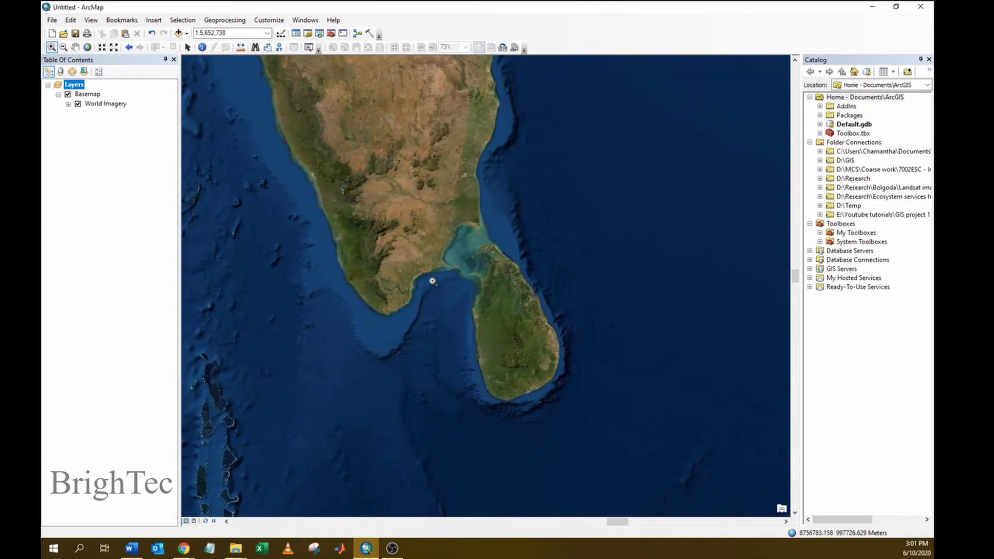
drag(433, 282, 538, 404)
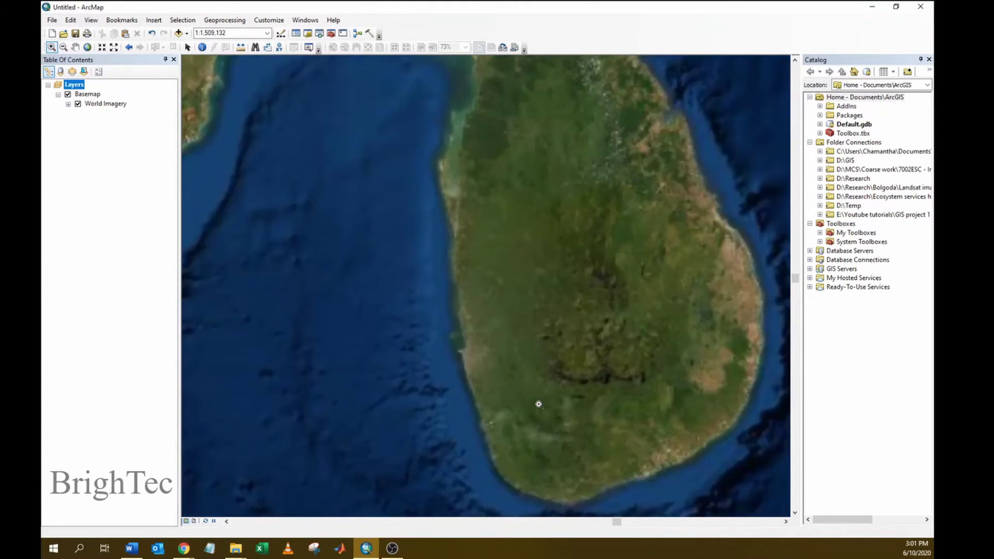
drag(398, 258, 640, 456)
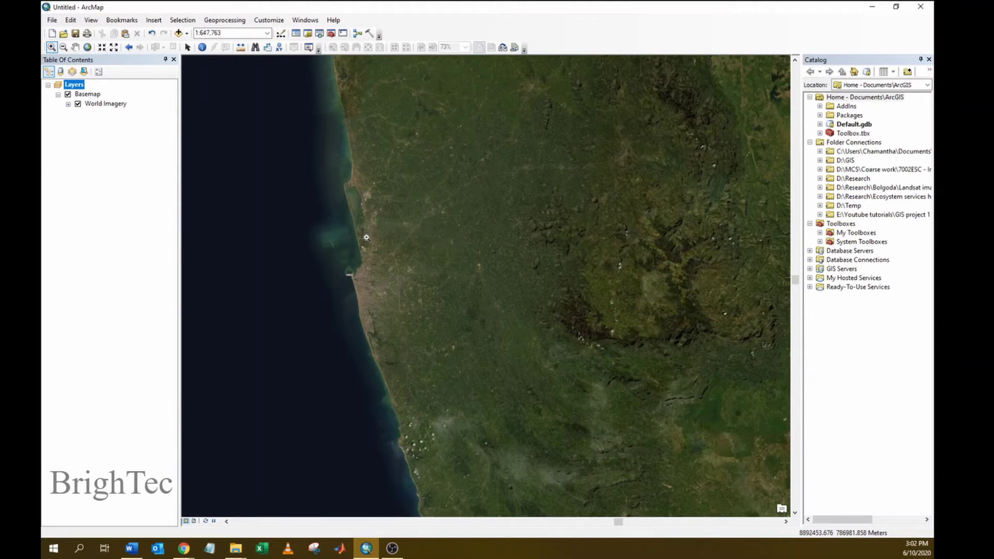
Identify the World Imagery at the west coast harbour and check its resolution, accuracy and source date fields
click(201, 50)
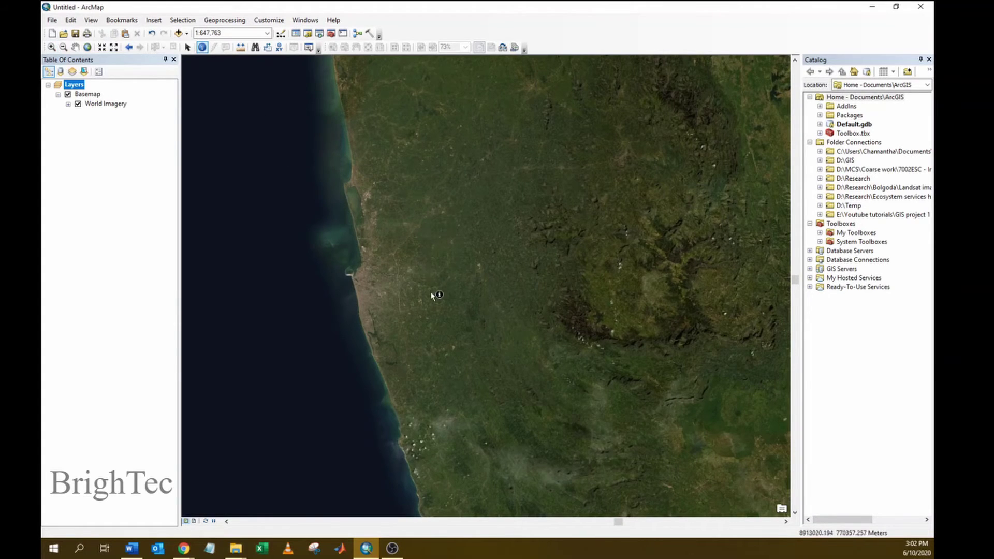
click(353, 278)
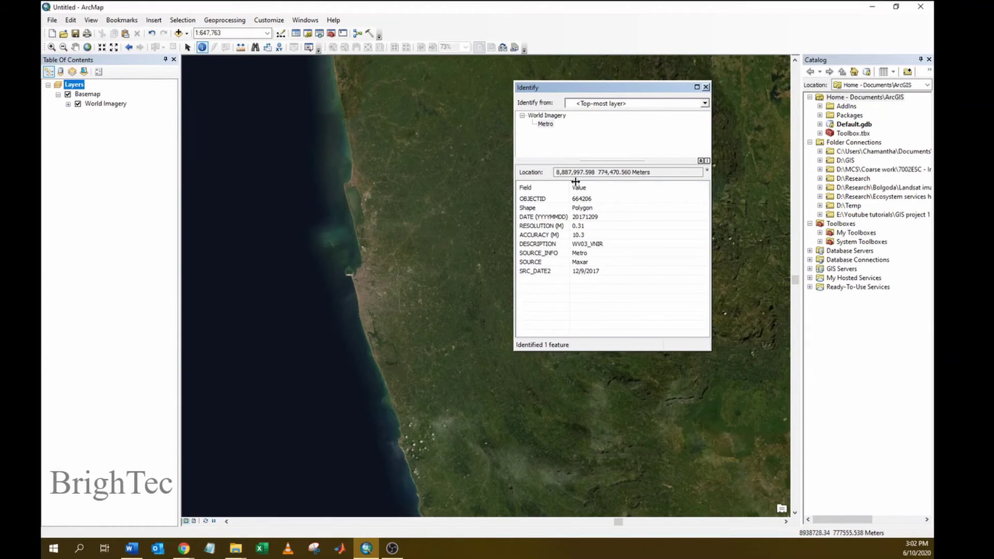
drag(568, 84, 541, 84)
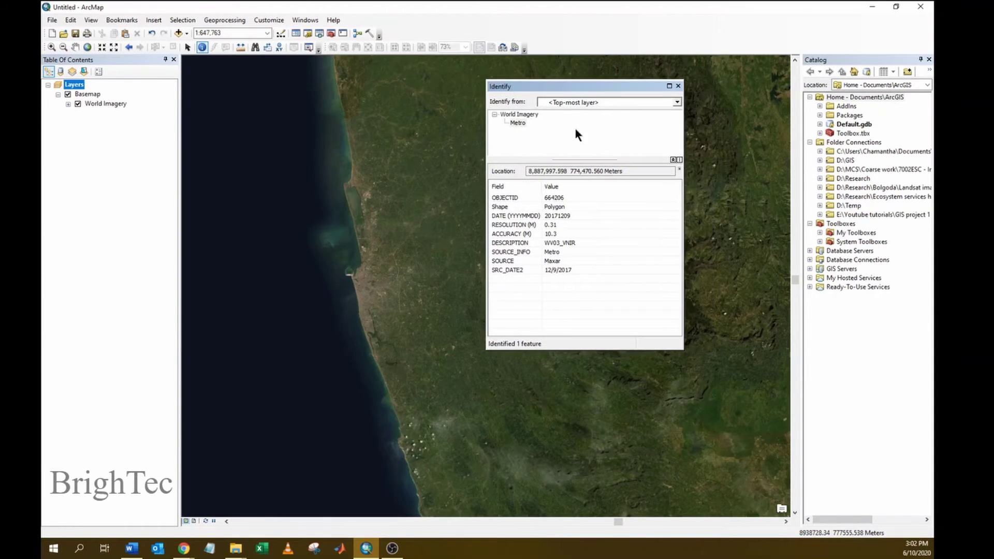
click(508, 226)
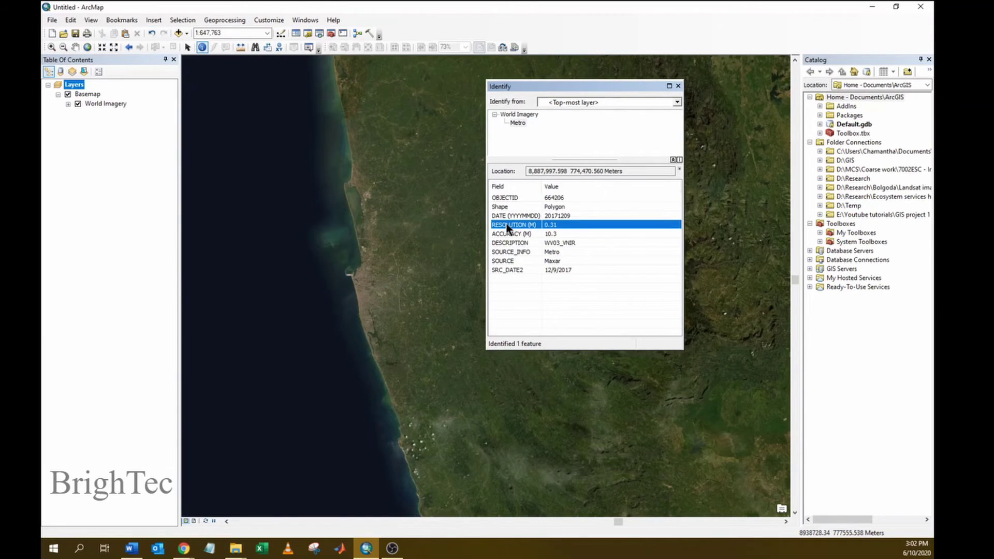
click(514, 234)
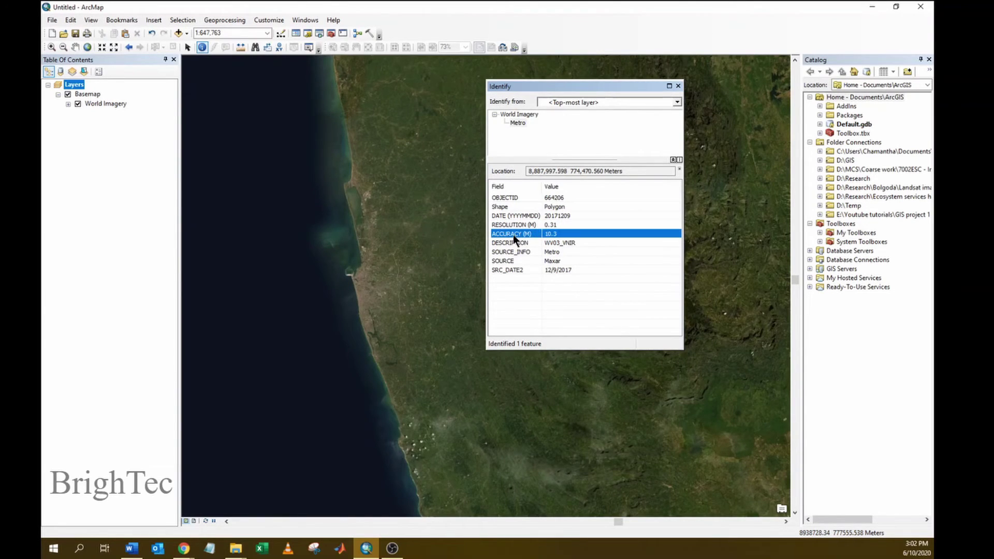
click(526, 269)
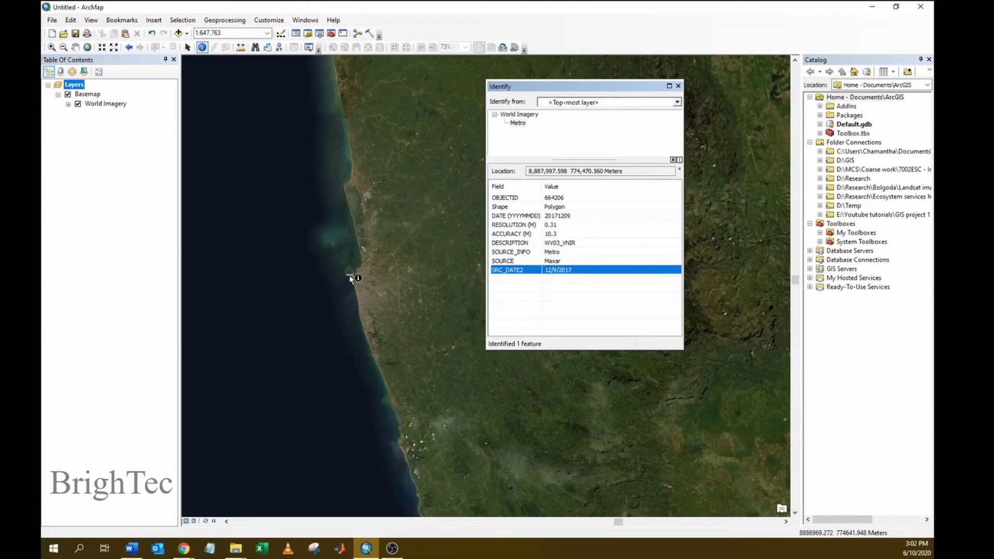
Identify the World Imagery just off the harbour's reclaimed land at 1:150,000 scale, and close the results
scroll(350, 278, up, 2)
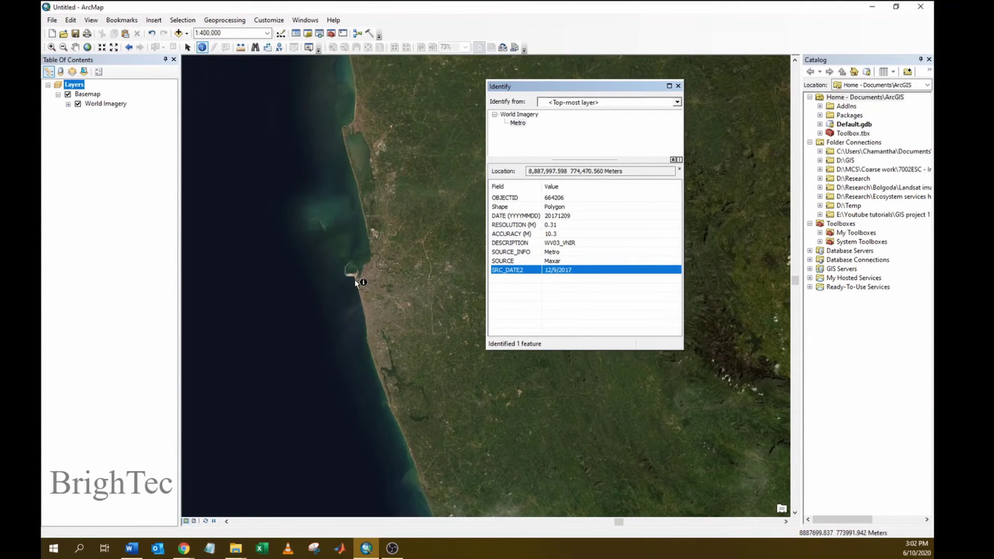
scroll(356, 281, up, 2)
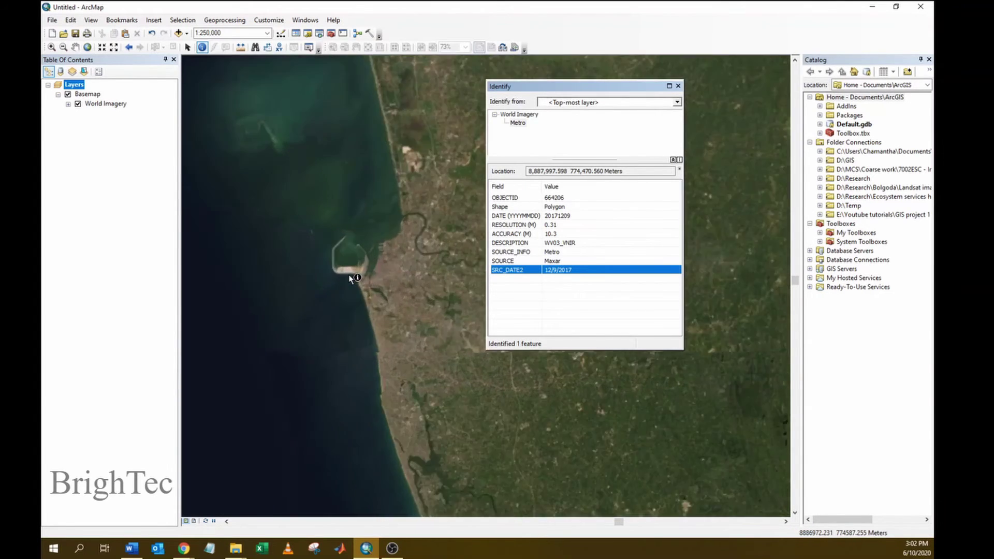
scroll(349, 274, up, 2)
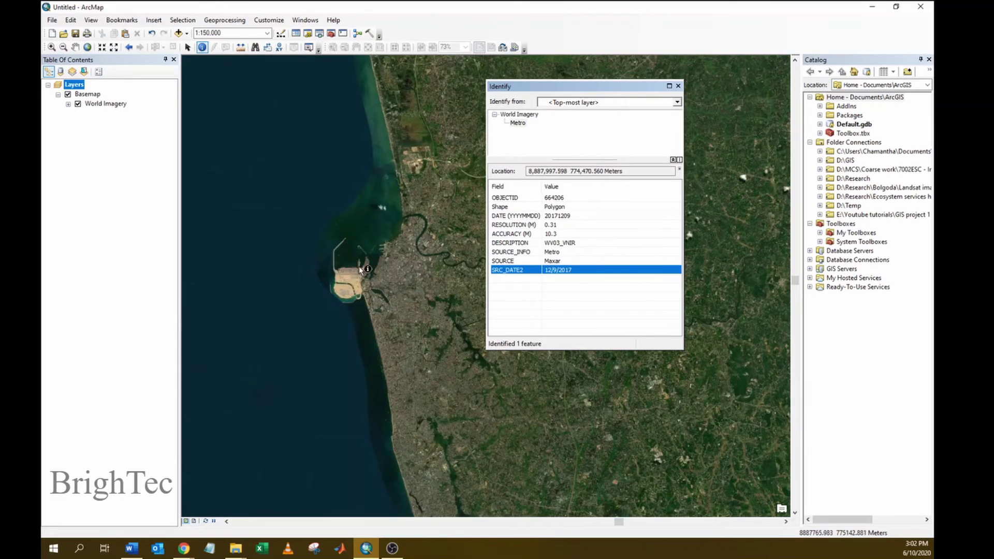
click(334, 292)
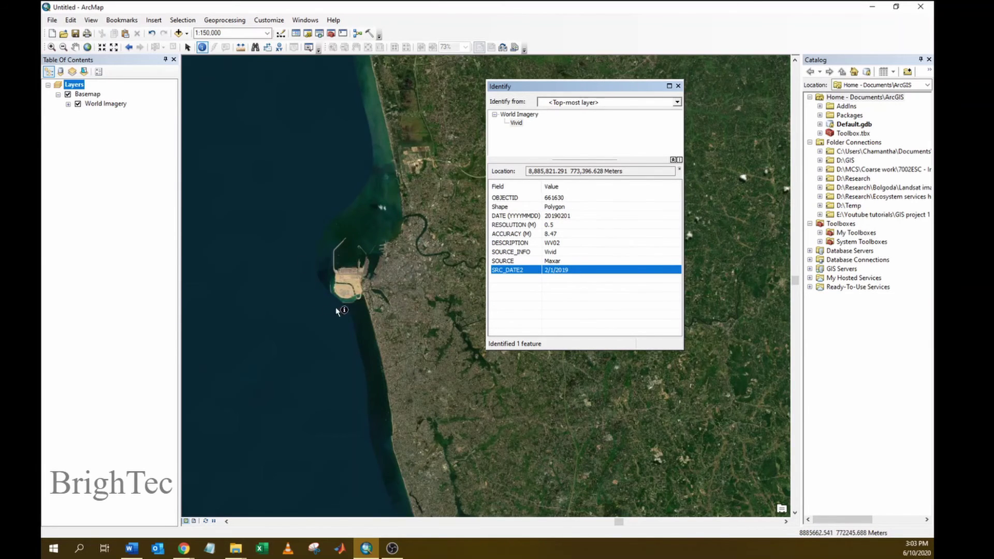
click(678, 86)
Zoom in on the coastal neighbourhood south of the harbour to individual buildings, at about 1:1,200 scale
click(51, 47)
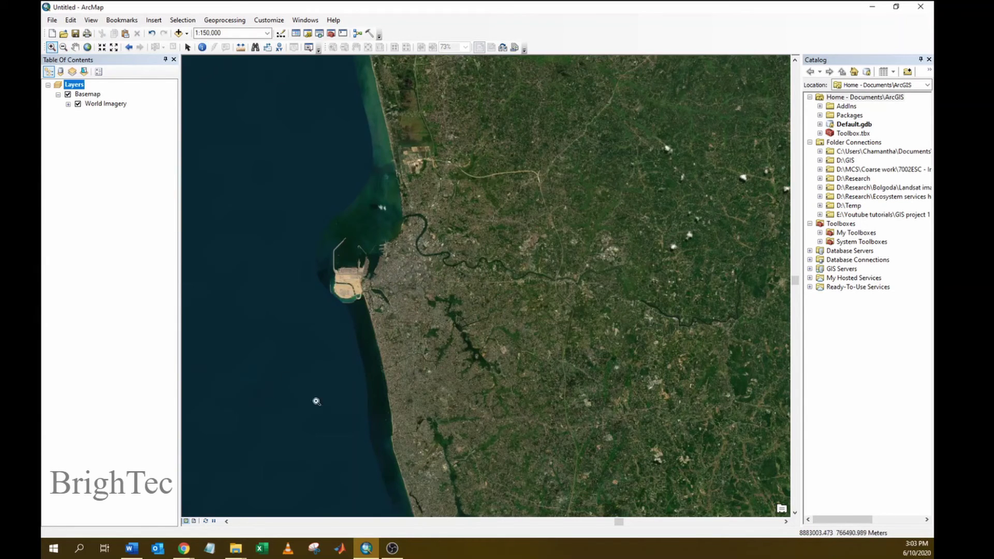
drag(378, 352, 398, 373)
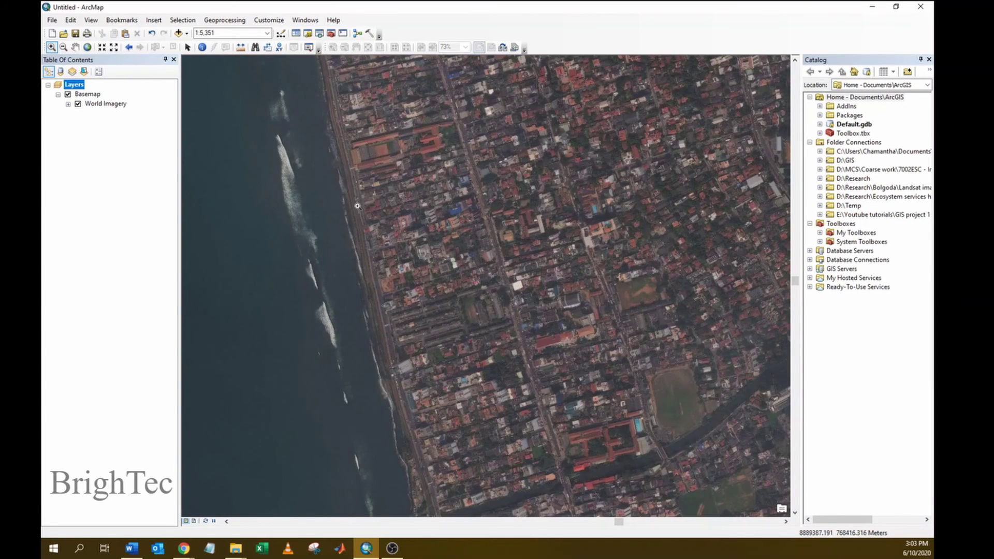
drag(345, 145, 481, 323)
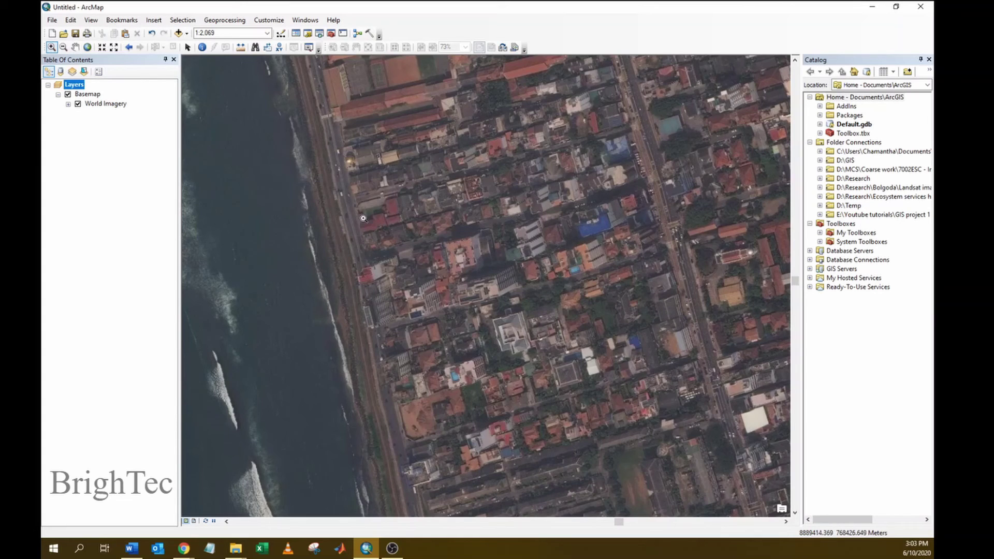
drag(357, 207, 646, 471)
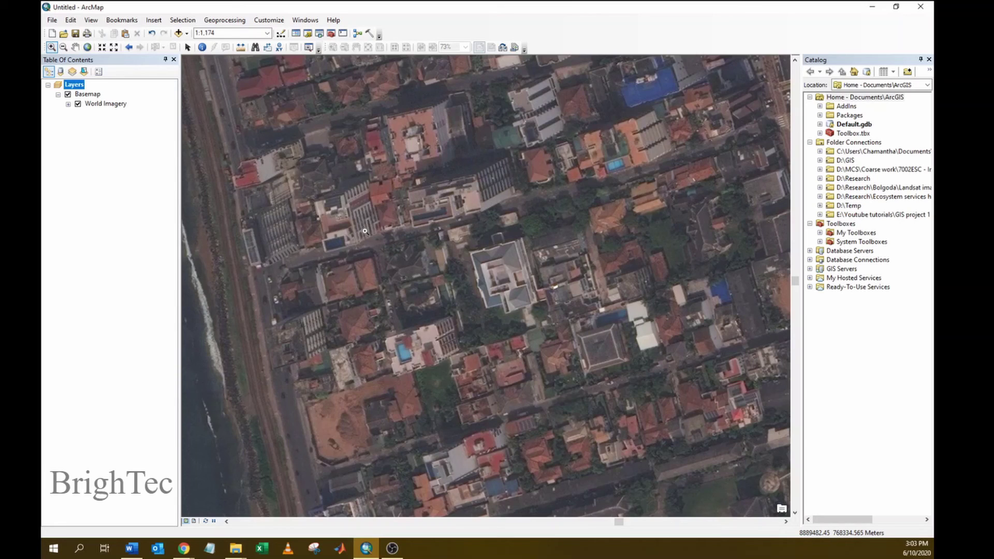
Measure a straight section of the street running inland from the coastal road, and close the measurement
click(241, 49)
click(304, 266)
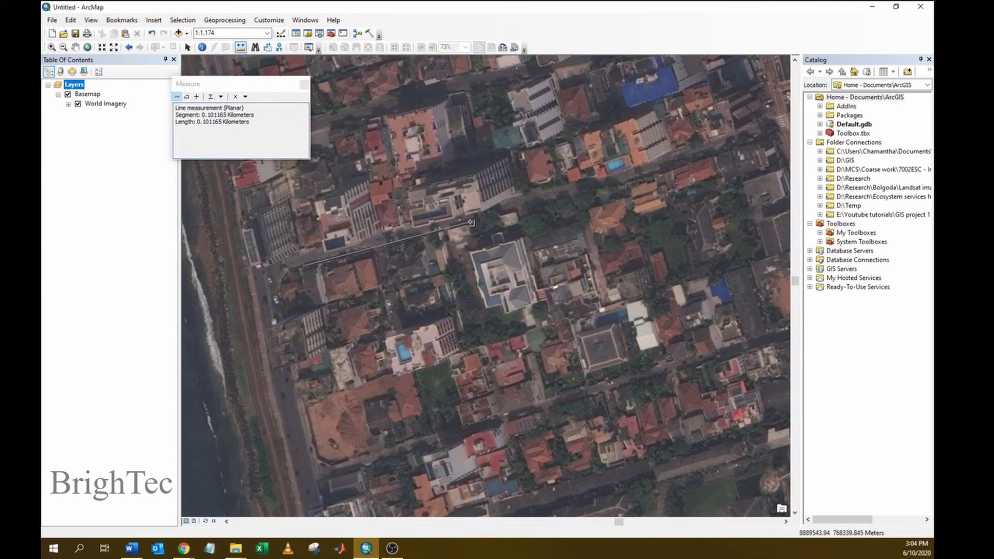
click(471, 222)
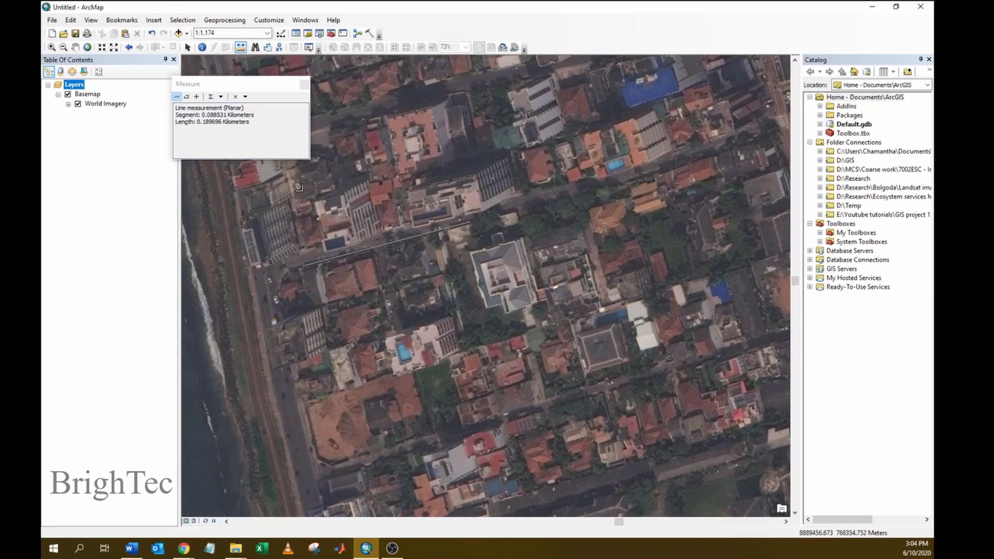
click(306, 84)
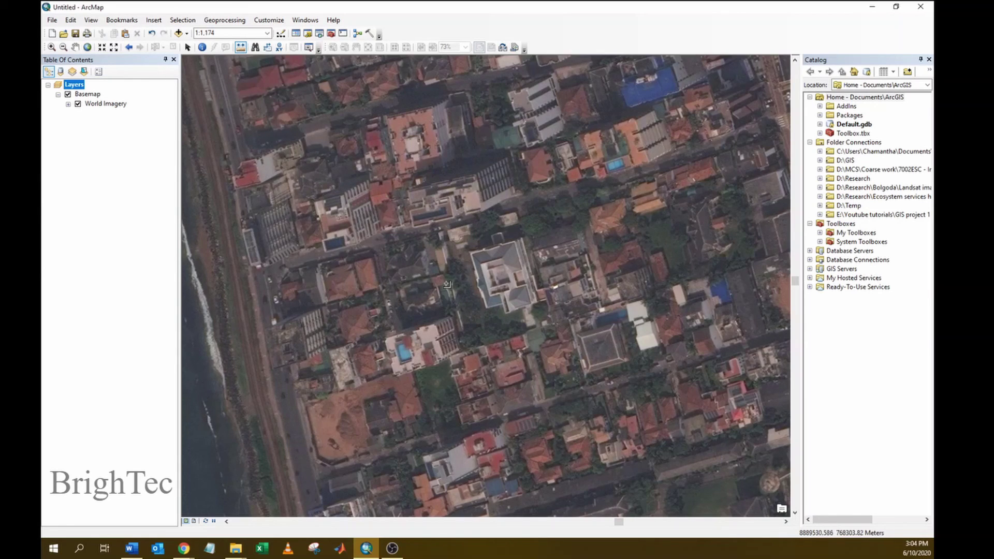